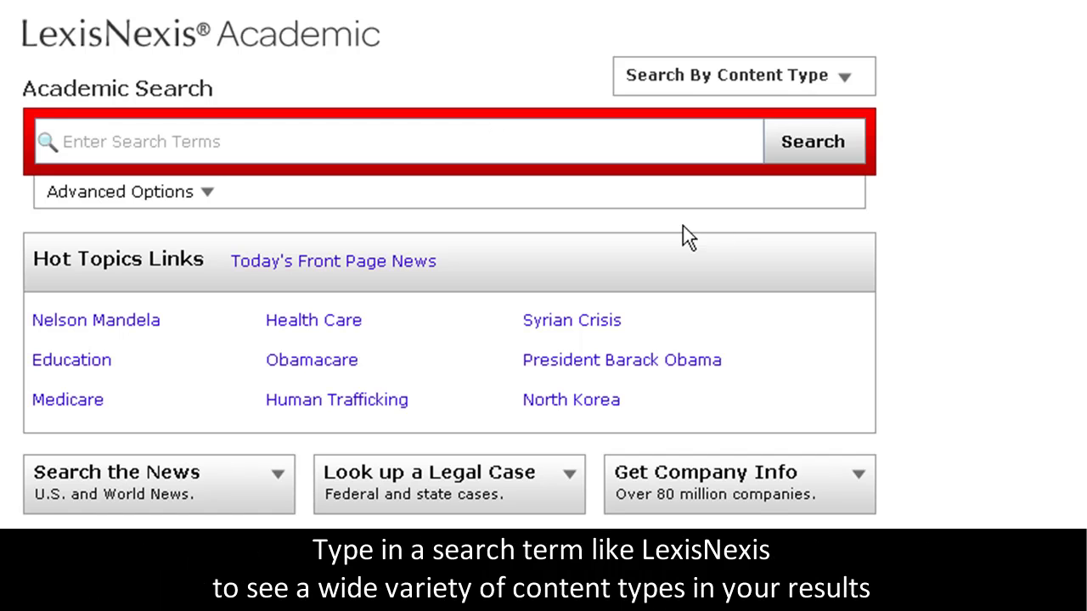
# Search all content types for "lexisnexis" from the main Academic Search page.
pyautogui.click(498, 149)
pyautogui.write('lexisnexis')
pyautogui.press('Return')
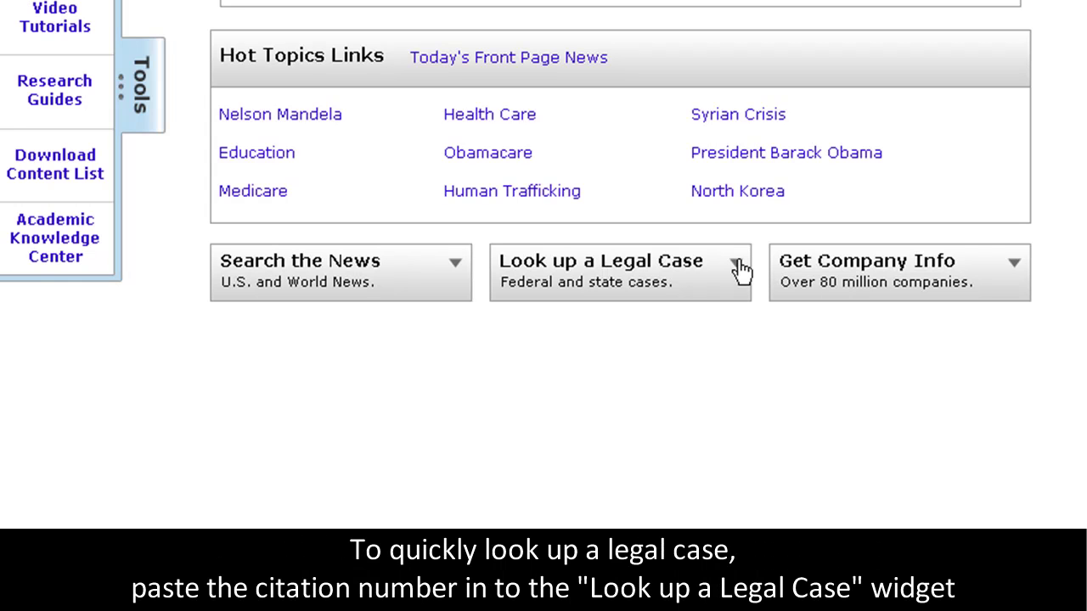
# Expand the legal case lookup form, look up the company snapshot for ticker msft, and return to the main search page.
pyautogui.click(736, 263)
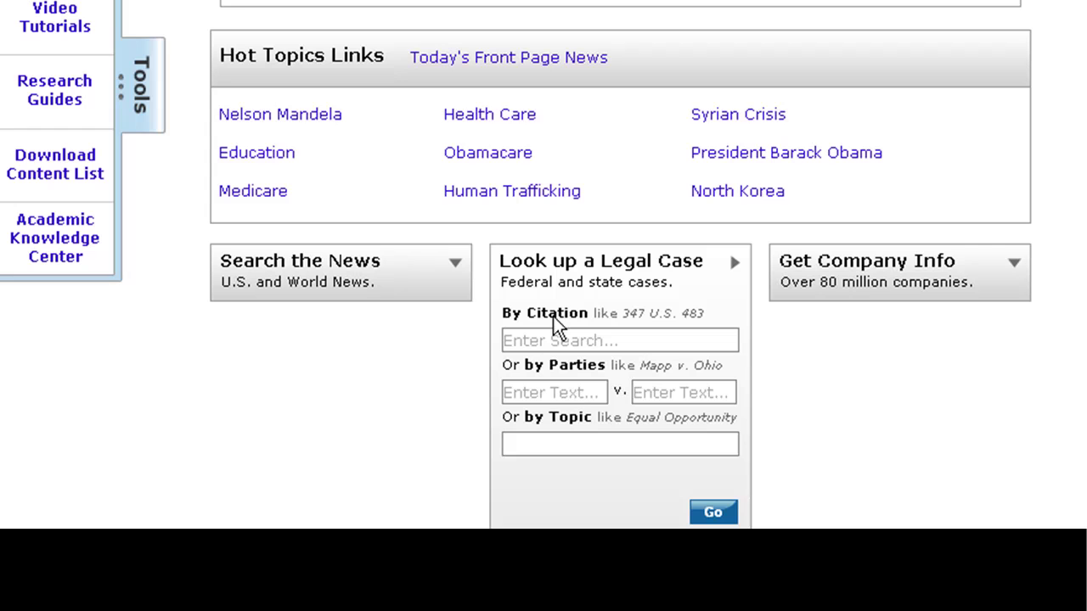
pyautogui.click(1014, 268)
pyautogui.click(860, 389)
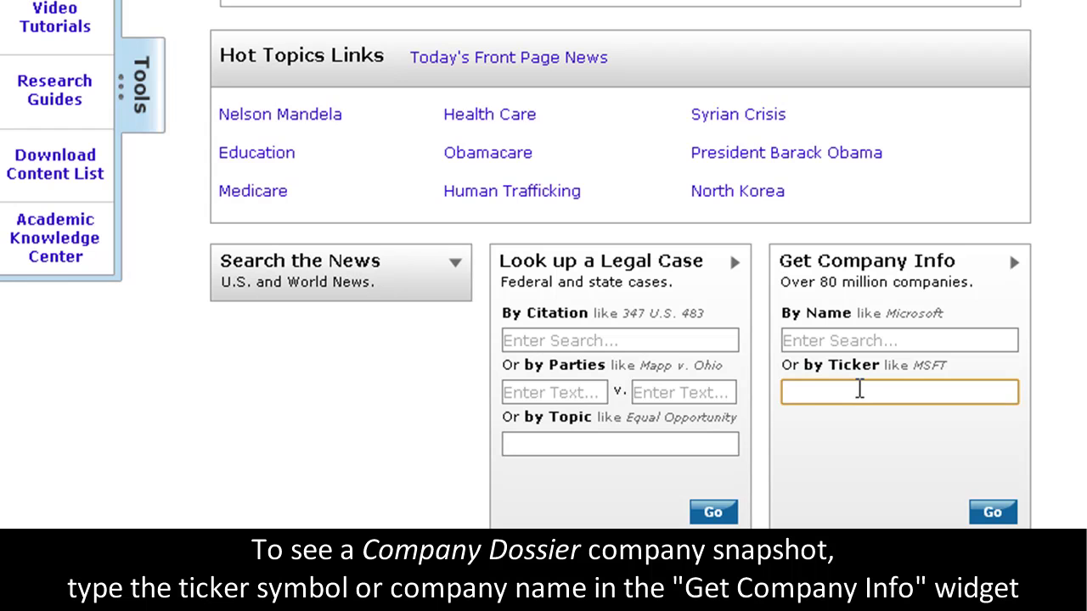
pyautogui.write('msft')
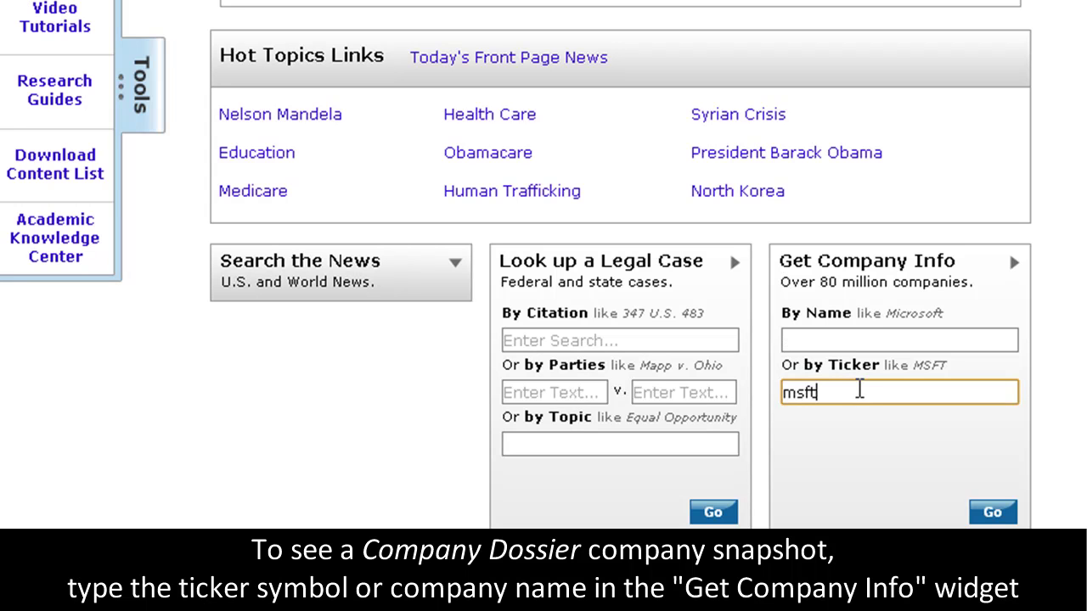
pyautogui.press('Return')
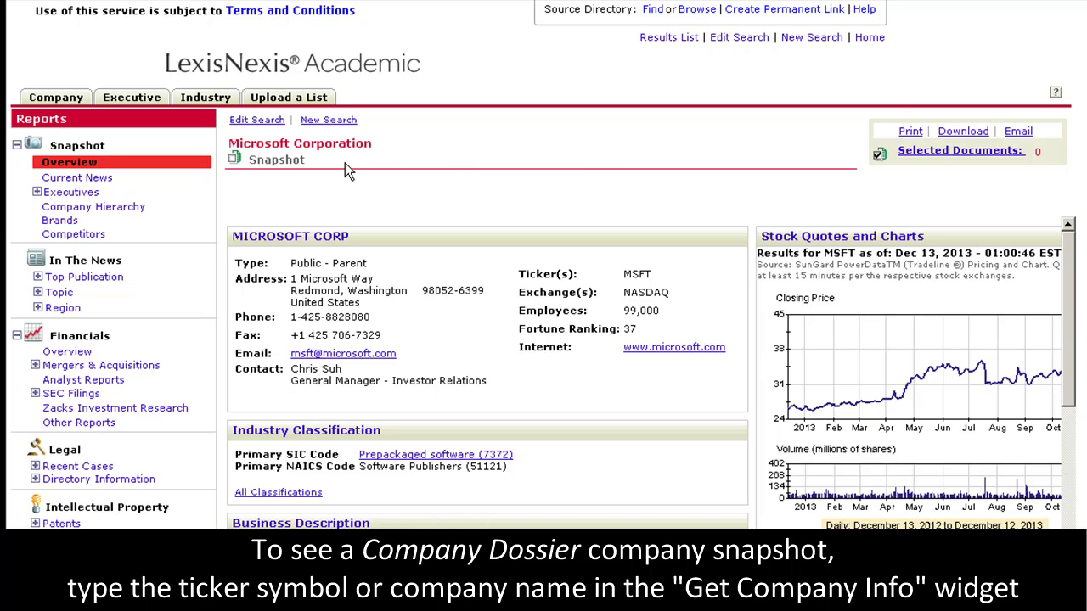
pyautogui.click(355, 70)
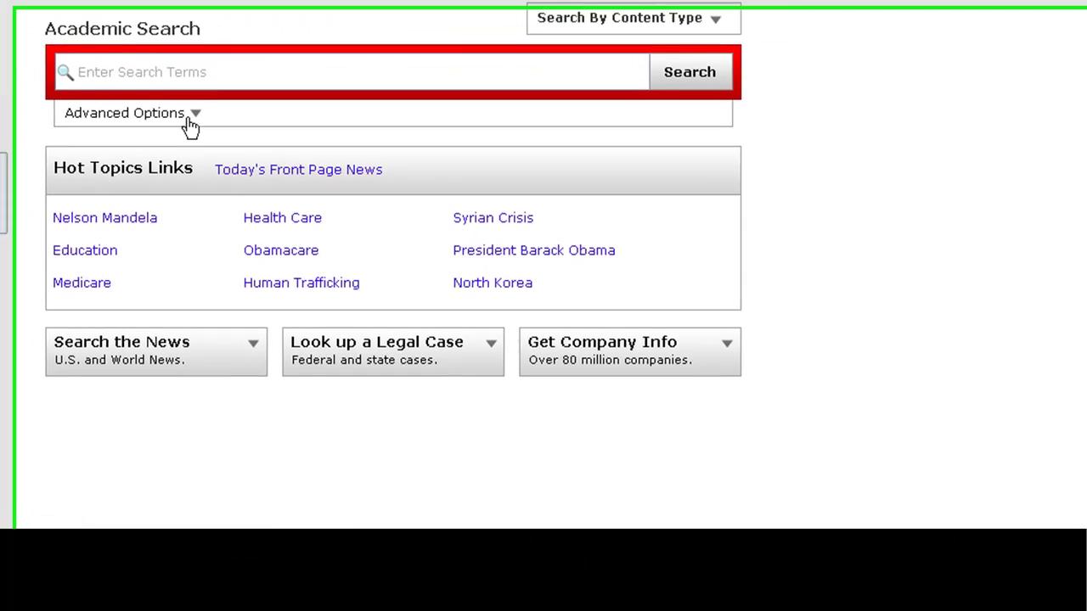
# Open the advanced search options and deselect all content types, including Newspapers and State and Federal Cases.
pyautogui.click(337, 207)
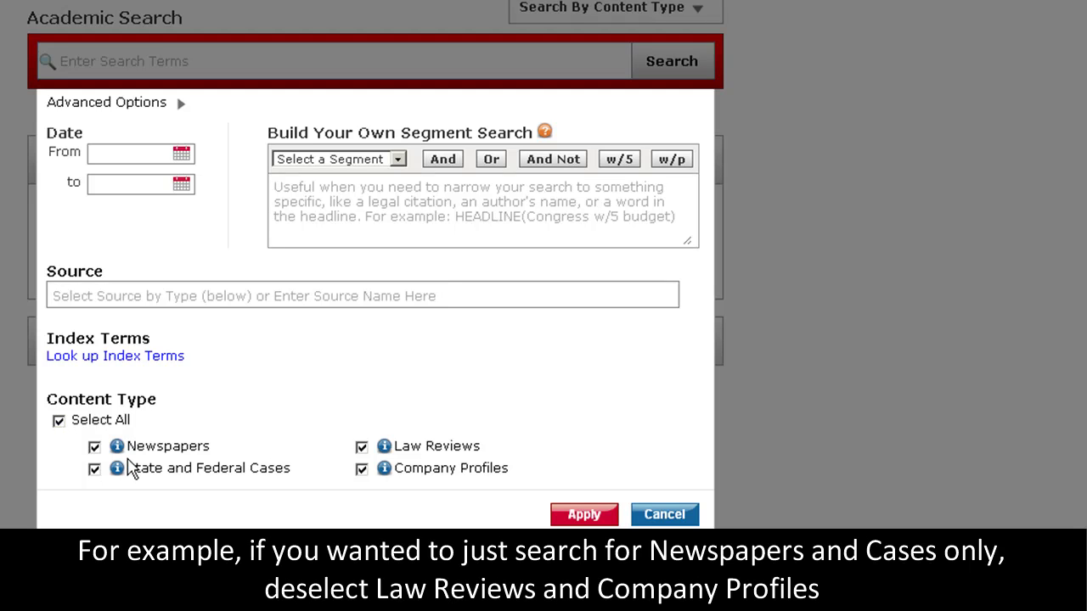
pyautogui.click(58, 421)
pyautogui.click(93, 447)
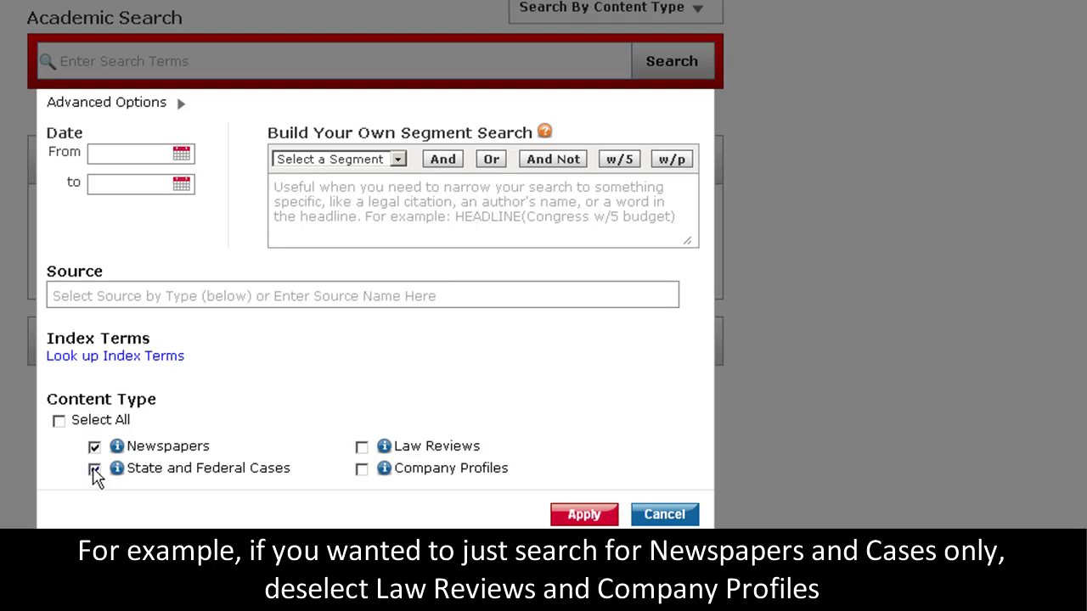
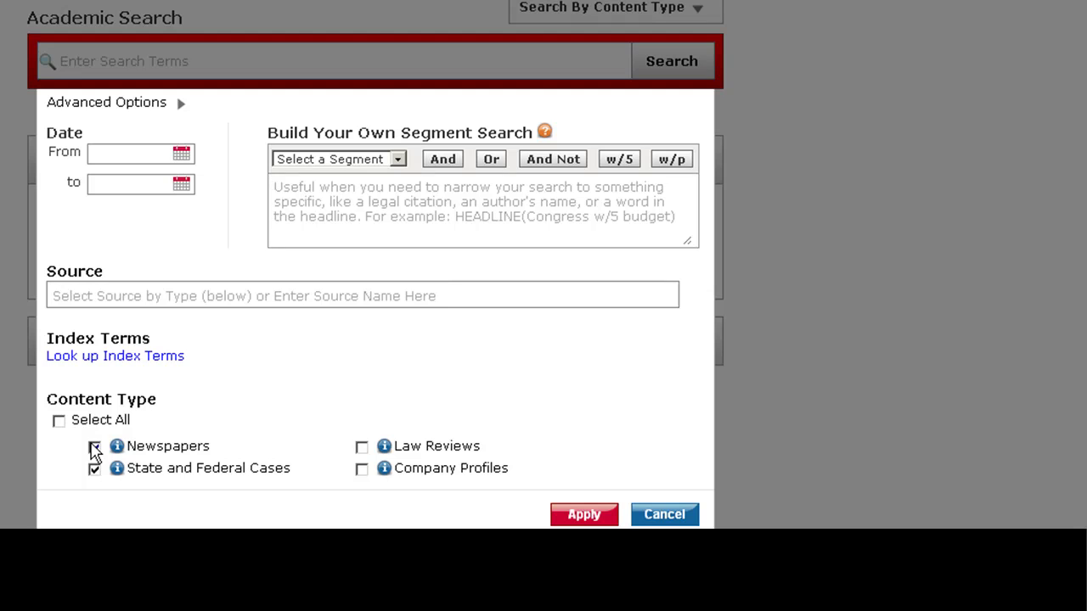
pyautogui.click(94, 447)
pyautogui.click(94, 468)
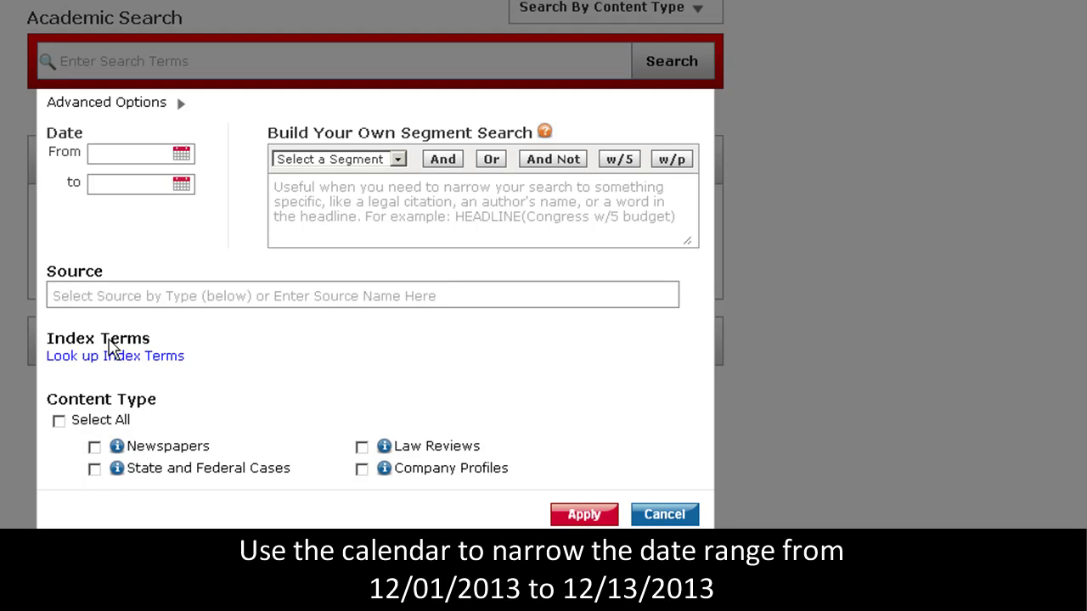
# Limit the search dates to the range from 12/01/2013 to 12/13/2013.
pyautogui.click(181, 155)
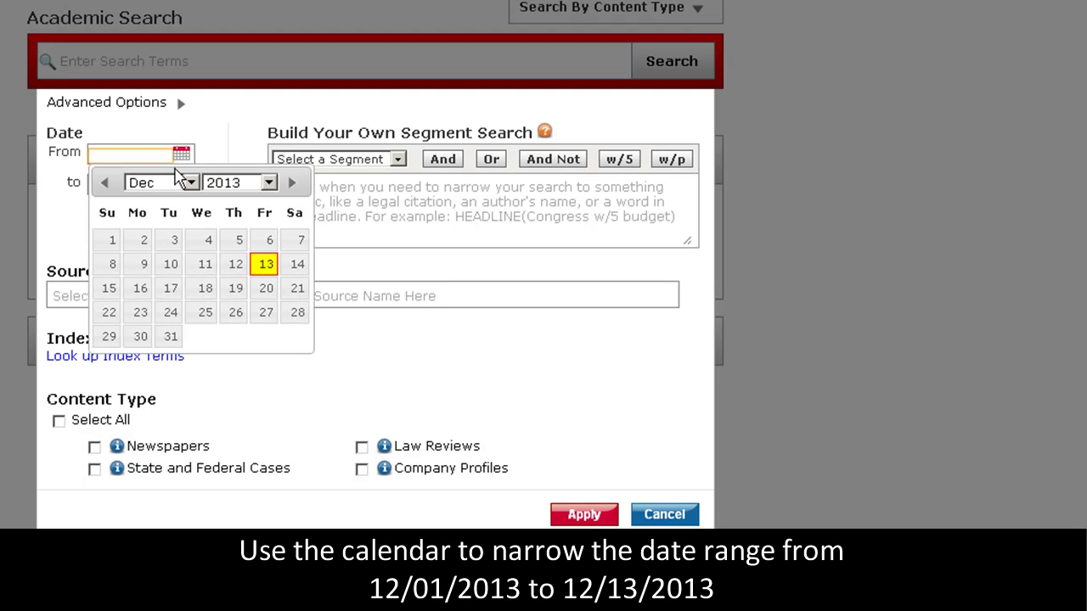
pyautogui.click(111, 242)
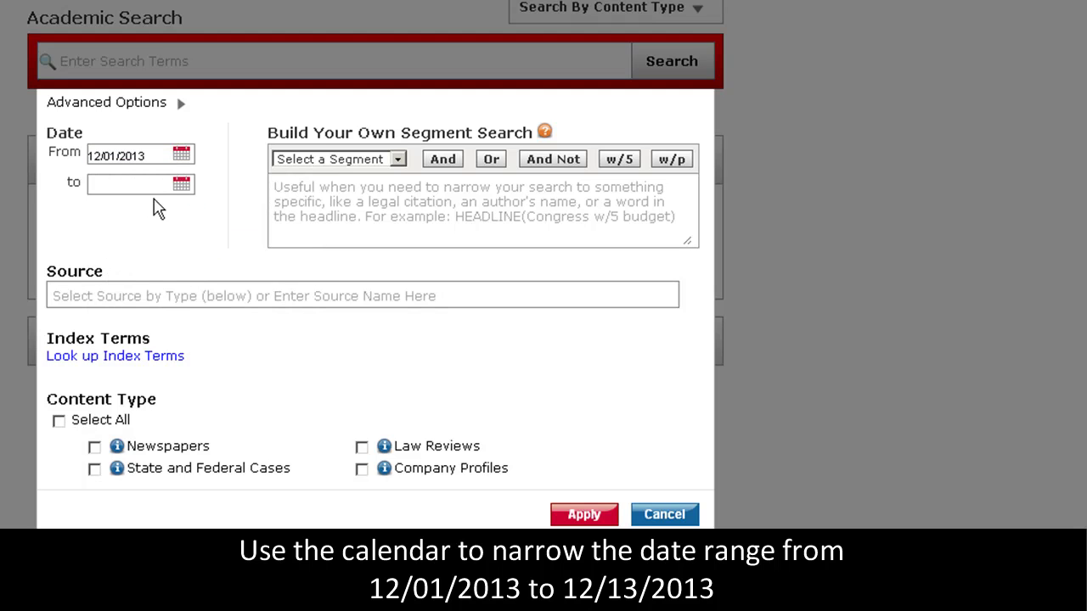
pyautogui.click(182, 184)
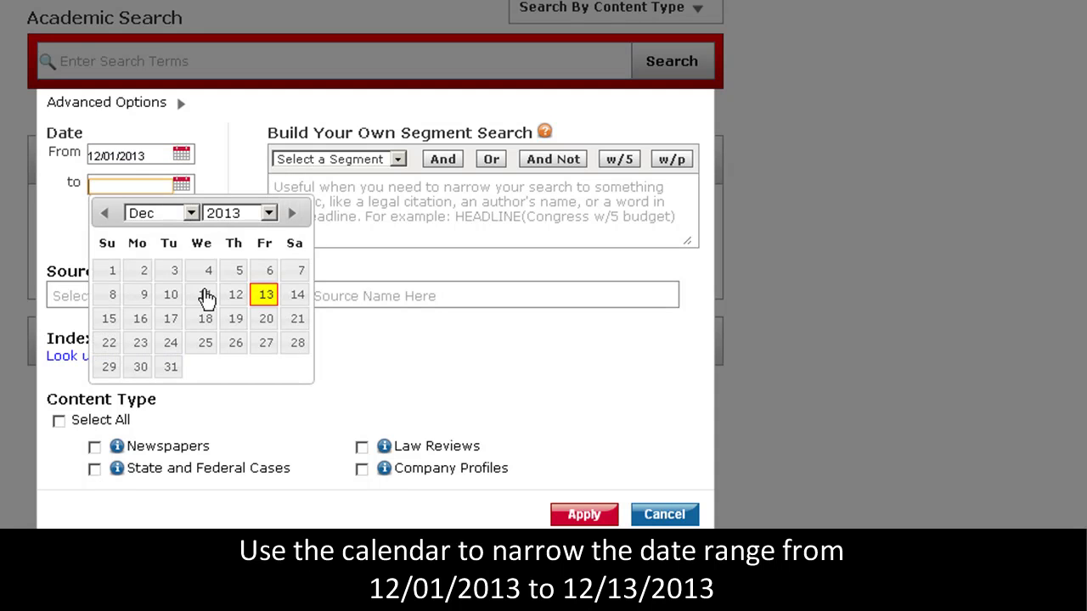
pyautogui.click(266, 297)
# Restrict the search source to The New York Times by looking up "new york times".
pyautogui.click(268, 295)
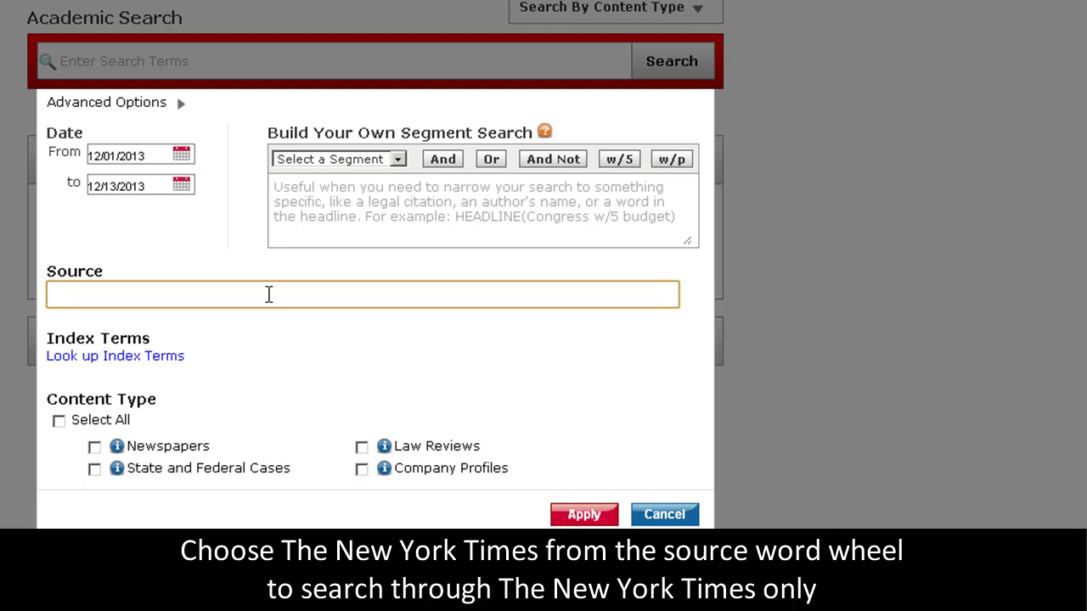
pyautogui.write('new york times')
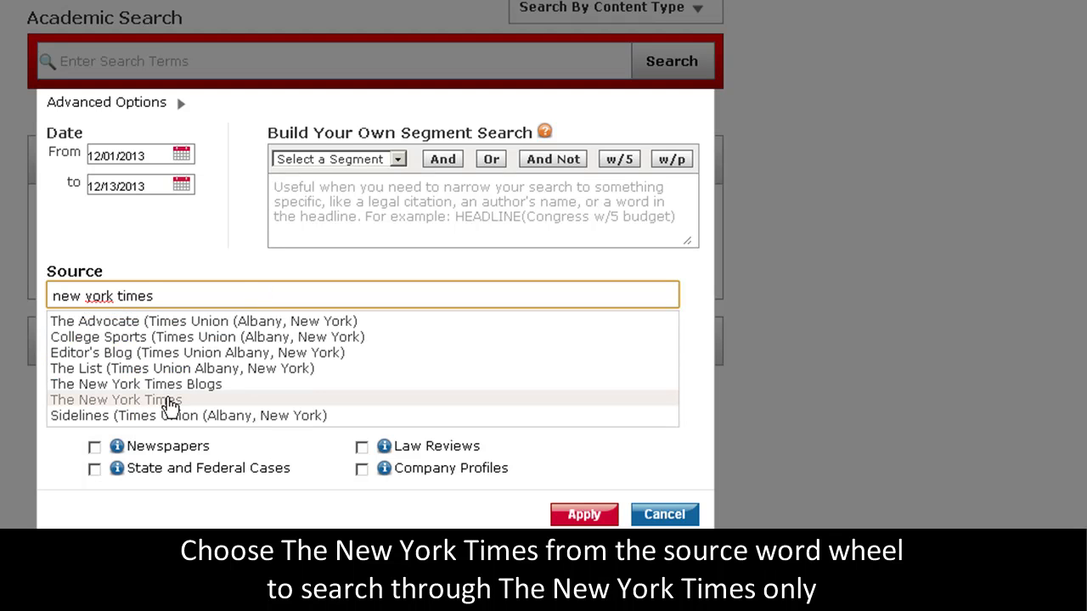
pyautogui.click(170, 406)
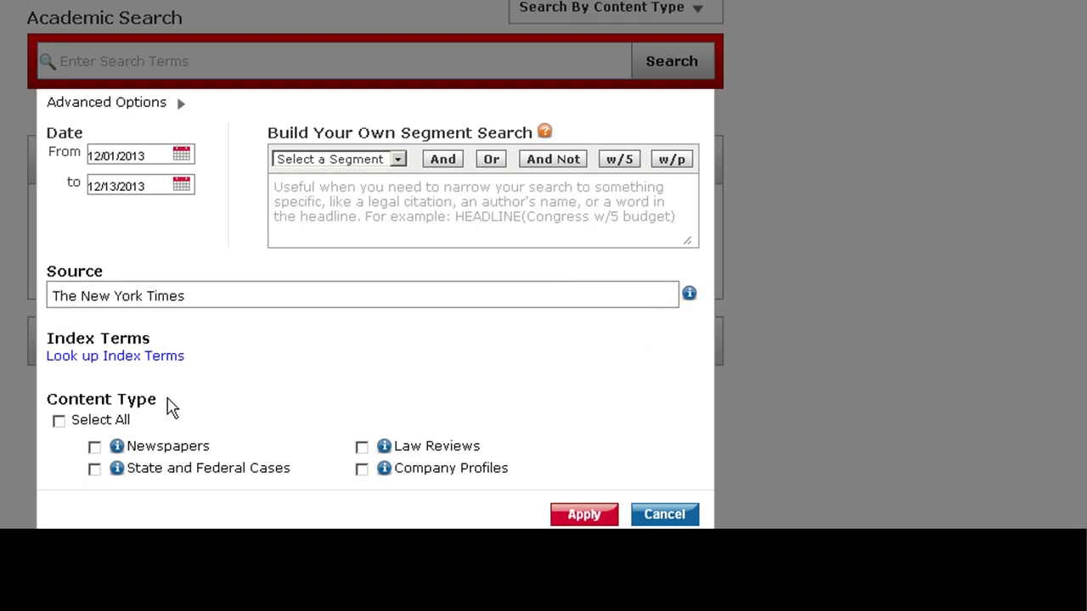
# Add a HEADLINE segment to the segment search with the term "mandela".
pyautogui.click(336, 209)
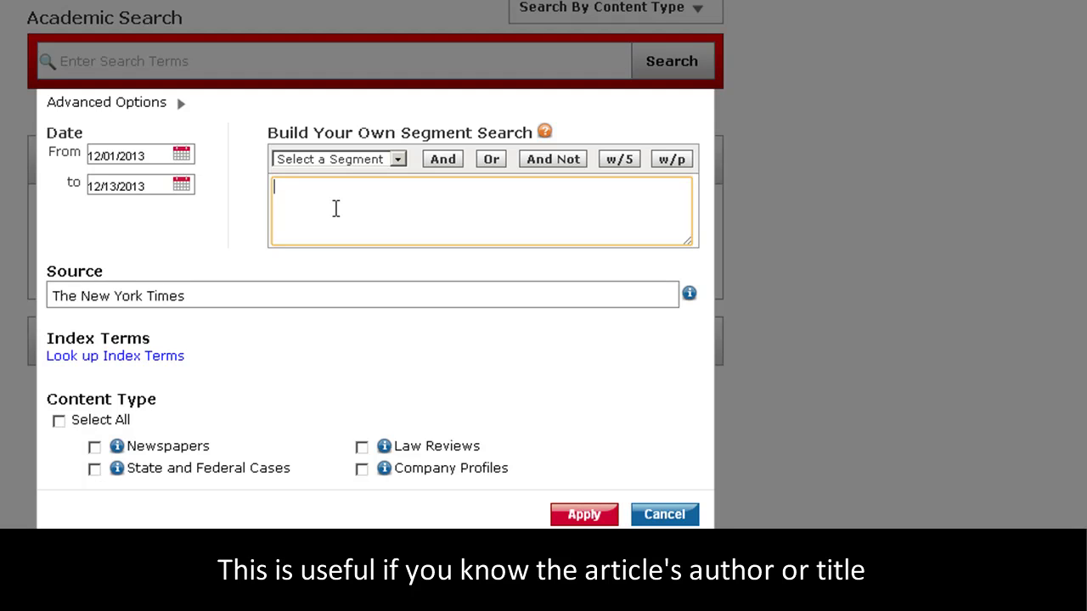
pyautogui.click(399, 167)
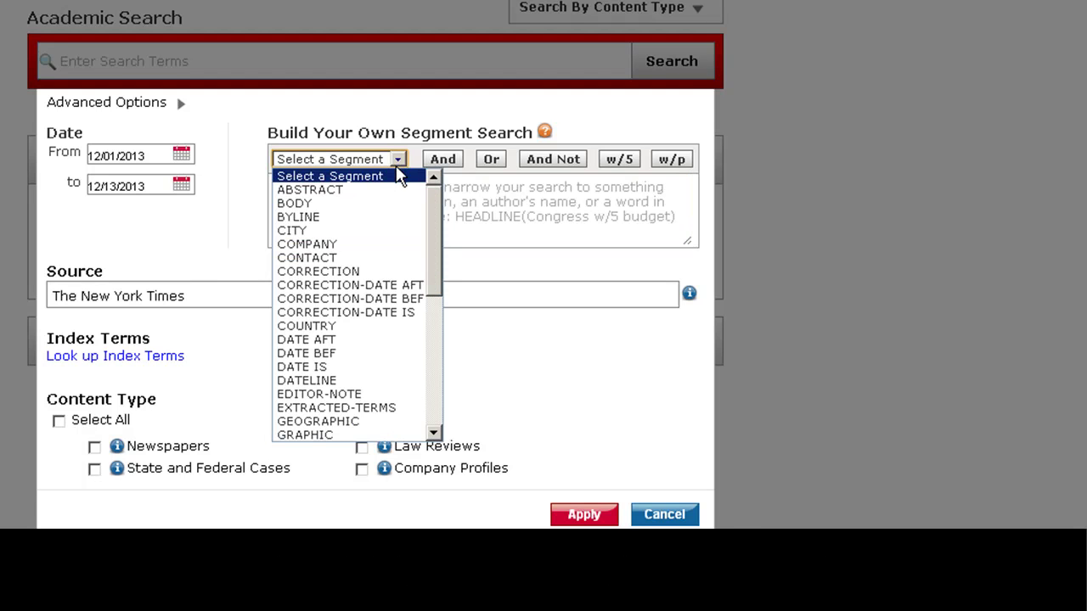
pyautogui.scroll(-5, 396, 293)
pyautogui.scroll(3, 399, 297)
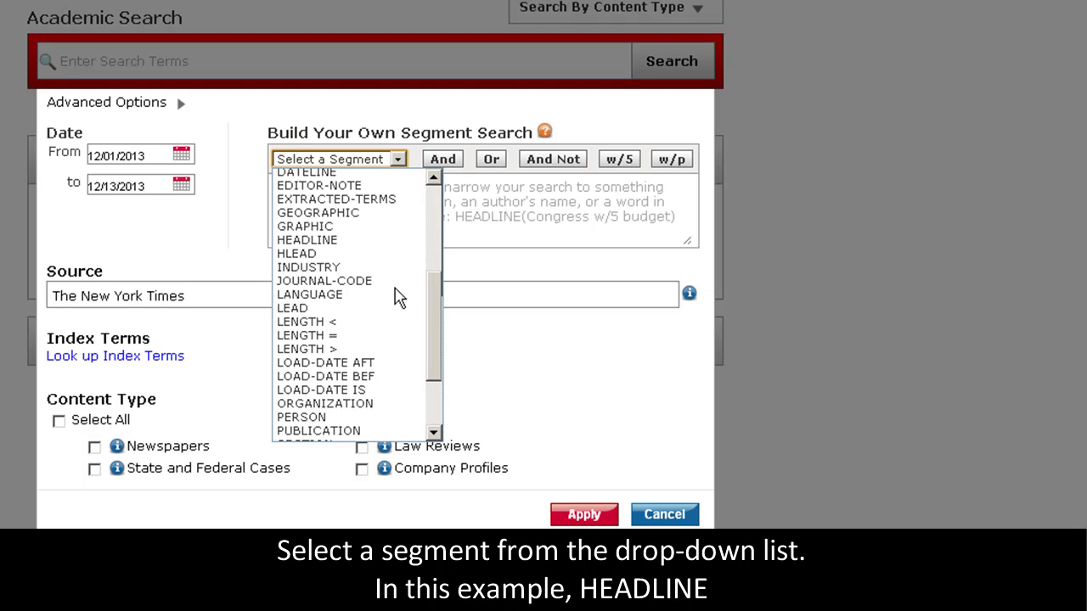
pyautogui.click(355, 241)
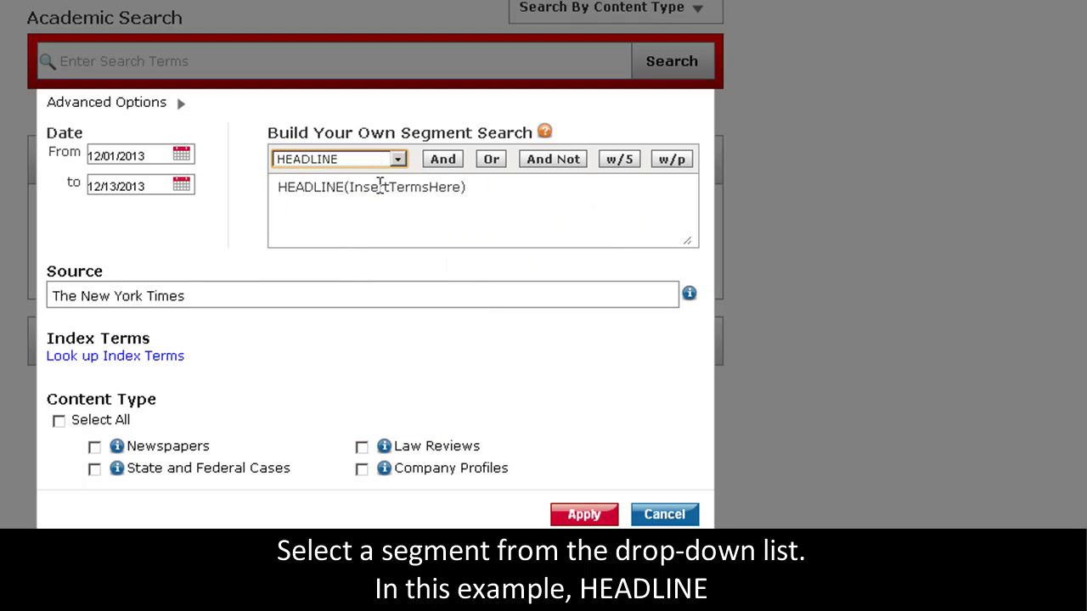
pyautogui.click(390, 187)
pyautogui.moveTo(463, 186); pyautogui.dragTo(344, 187)
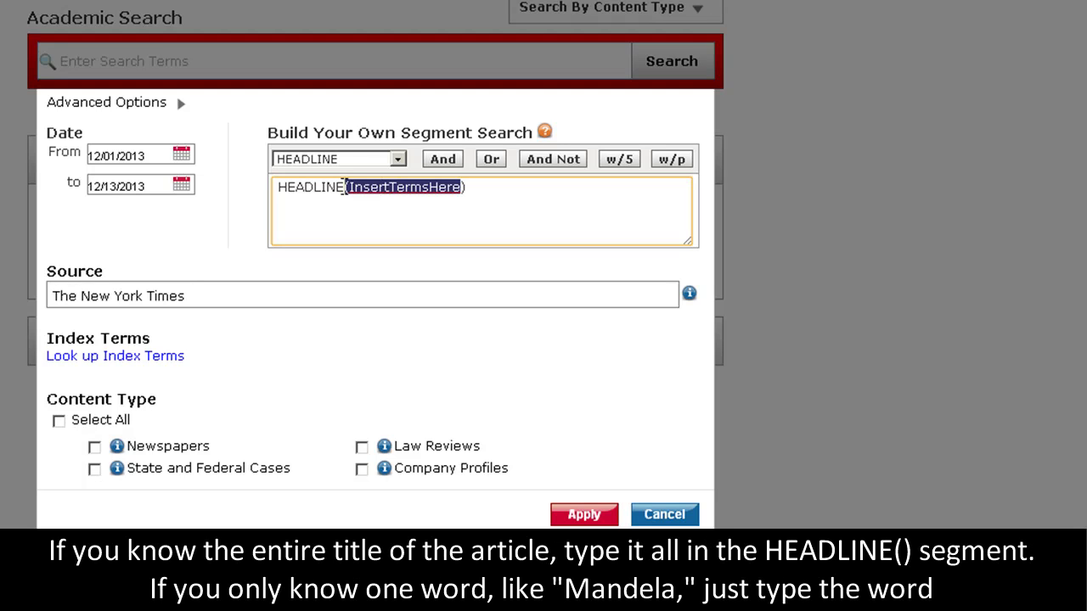
pyautogui.write('mandela')
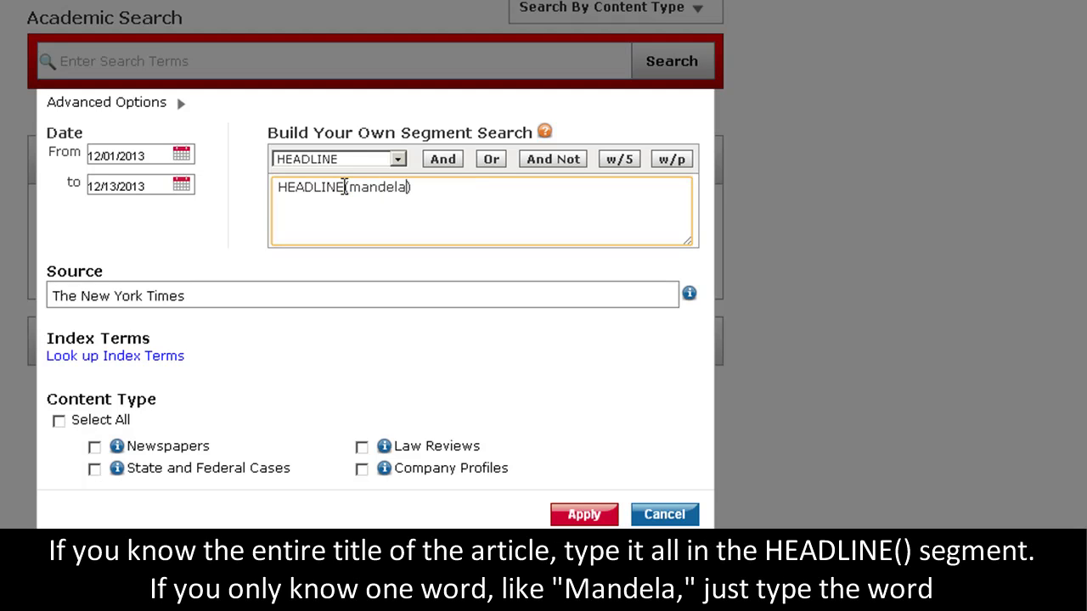
# Extend the segment search with an AND connector and a BYLINE segment containing "friedman".
pyautogui.click(443, 162)
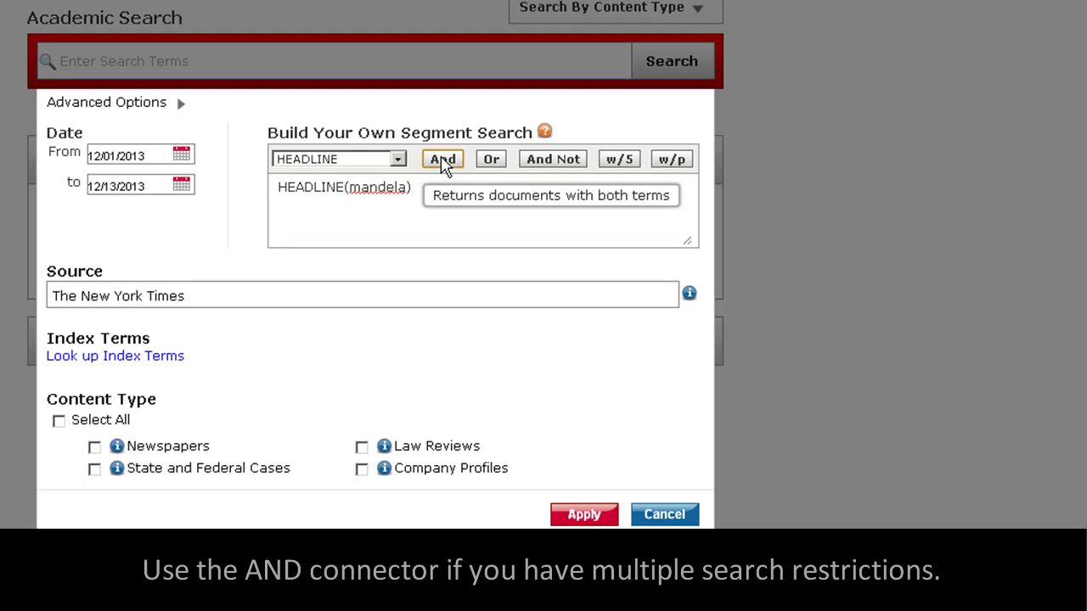
pyautogui.click(398, 161)
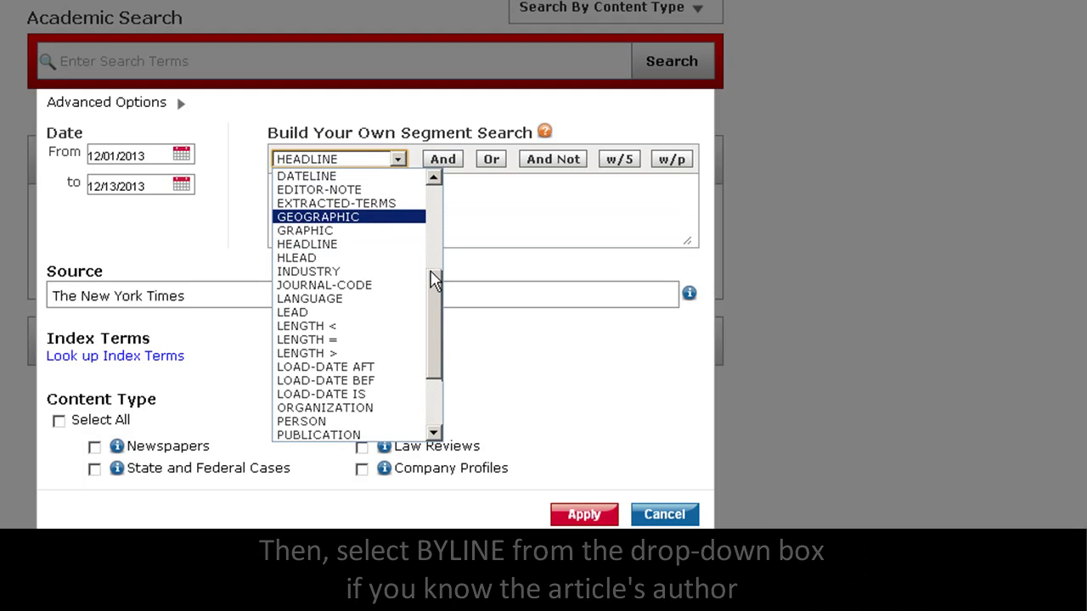
pyautogui.moveTo(432, 276); pyautogui.dragTo(432, 195)
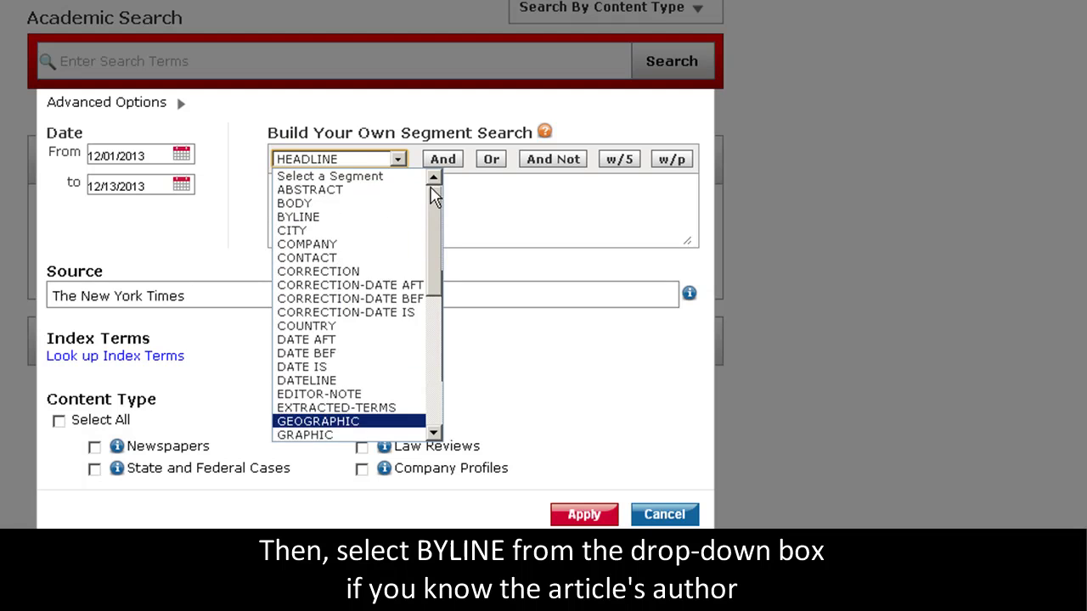
pyautogui.click(374, 218)
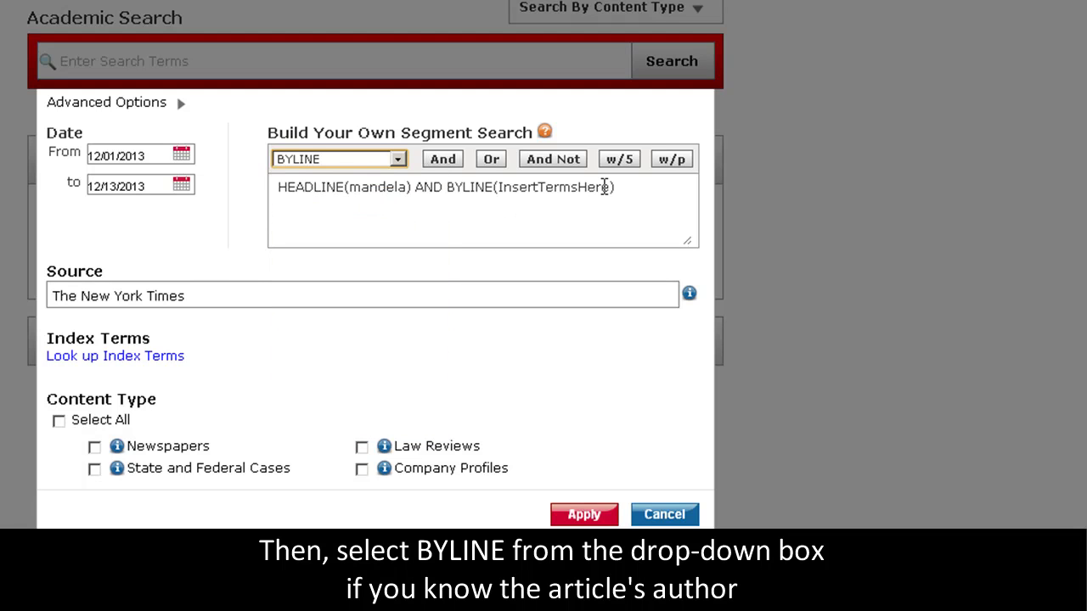
pyautogui.moveTo(612, 187); pyautogui.dragTo(492, 187)
pyautogui.write('(fr')
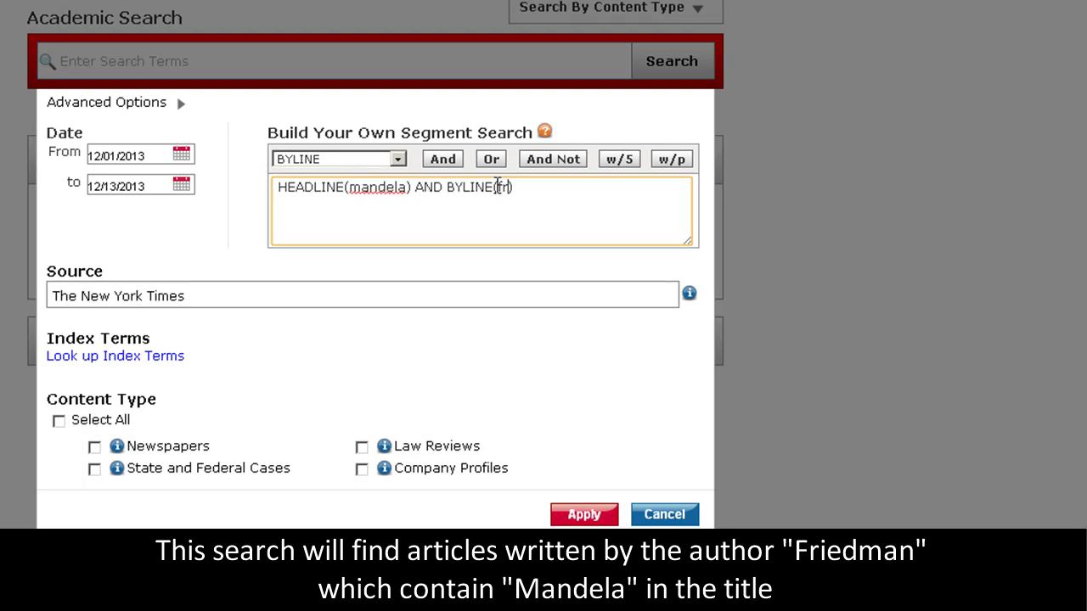
pyautogui.write('iedman')
# Apply the advanced options and run the search for the matching article.
pyautogui.click(578, 518)
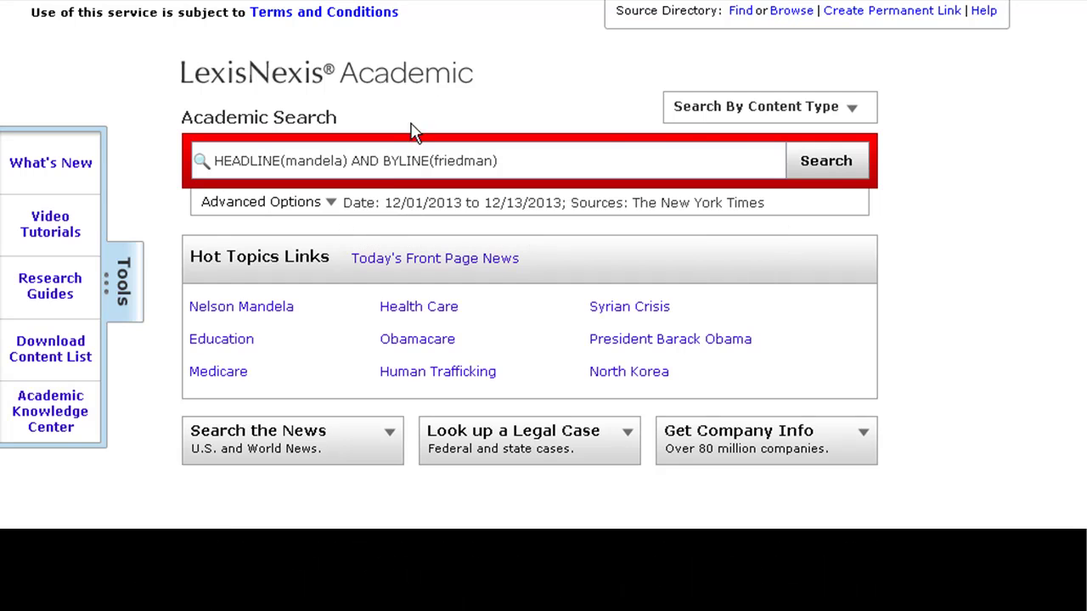
pyautogui.click(844, 178)
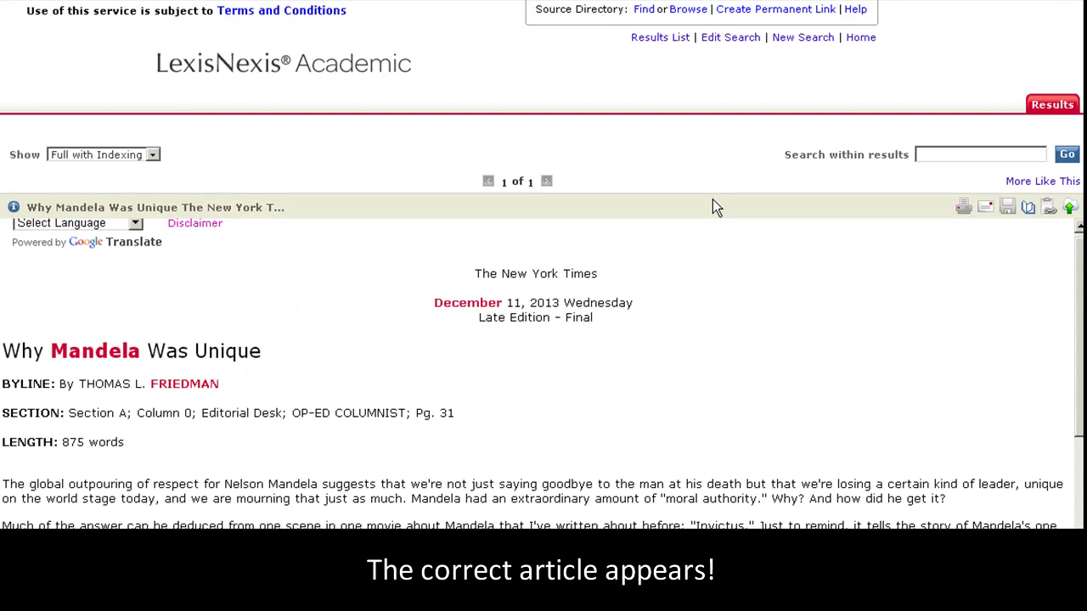
# Return to the main search page and open the All News search form with its advanced options.
pyautogui.click(352, 68)
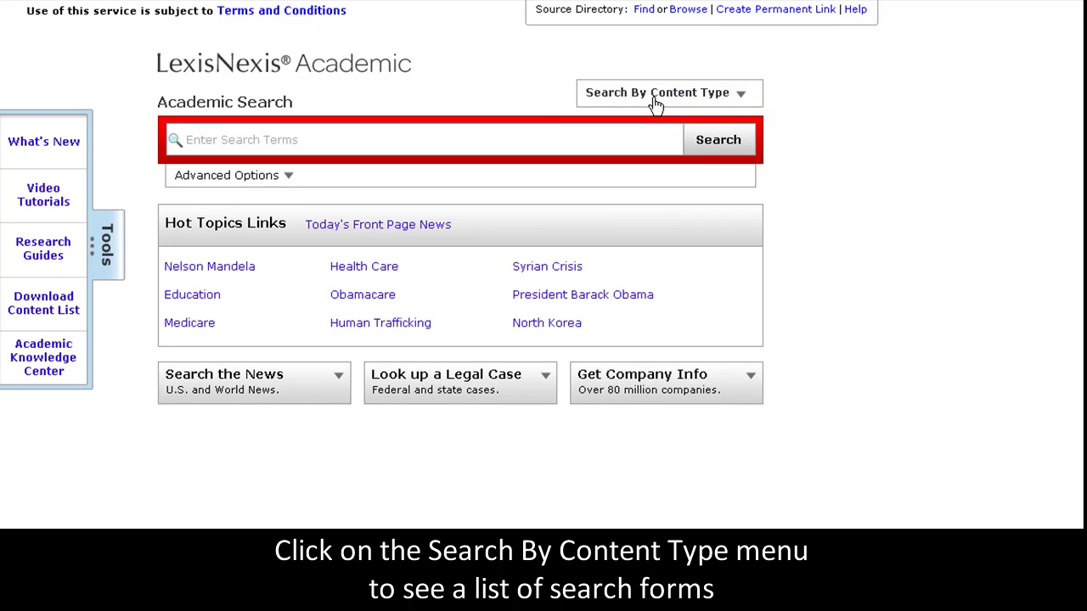
pyautogui.click(656, 95)
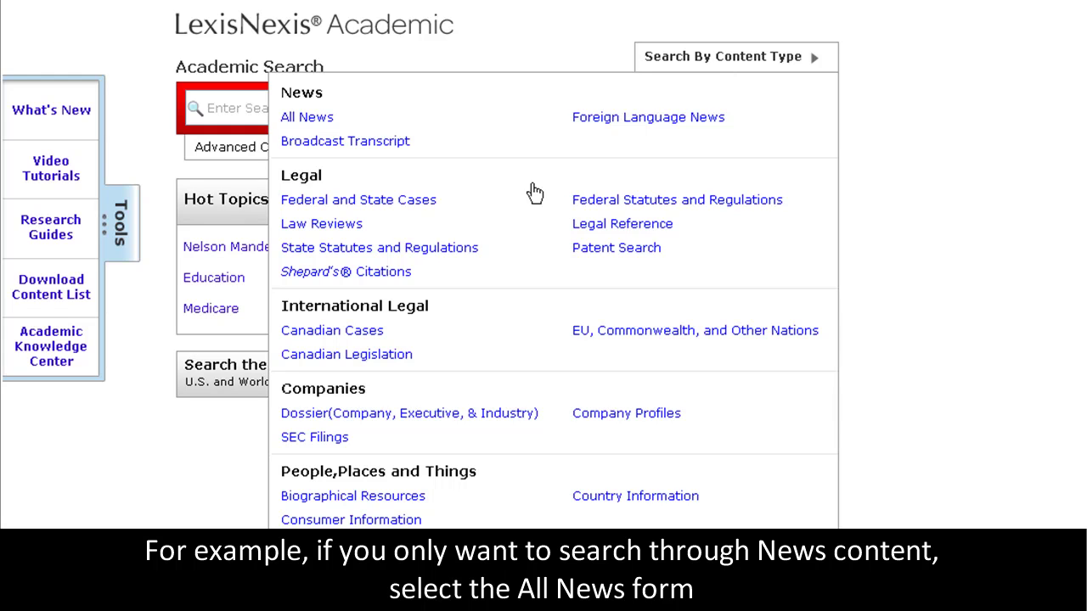
pyautogui.click(288, 118)
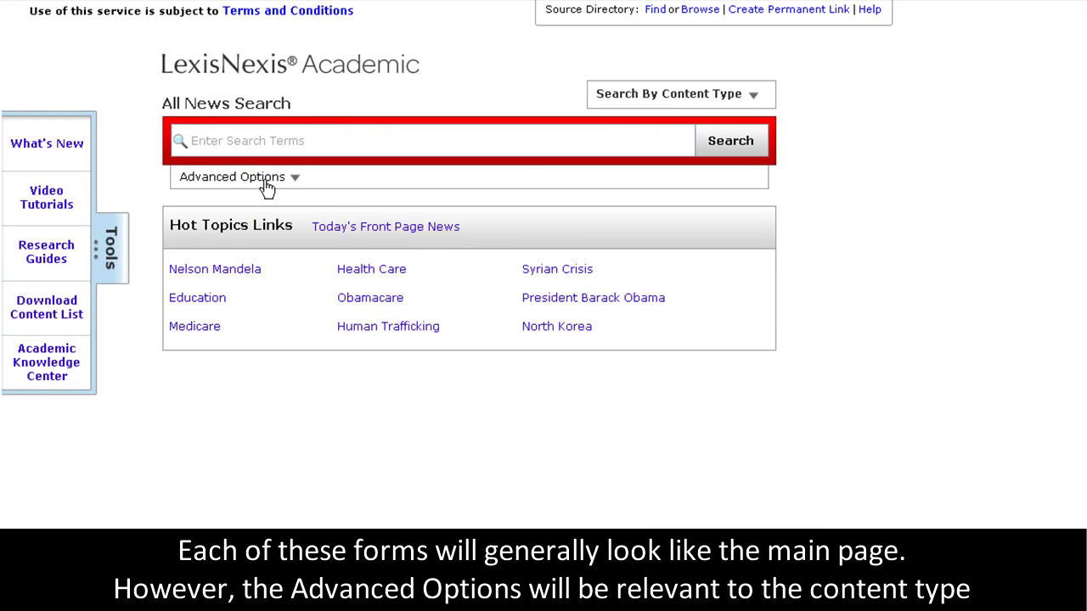
pyautogui.click(268, 189)
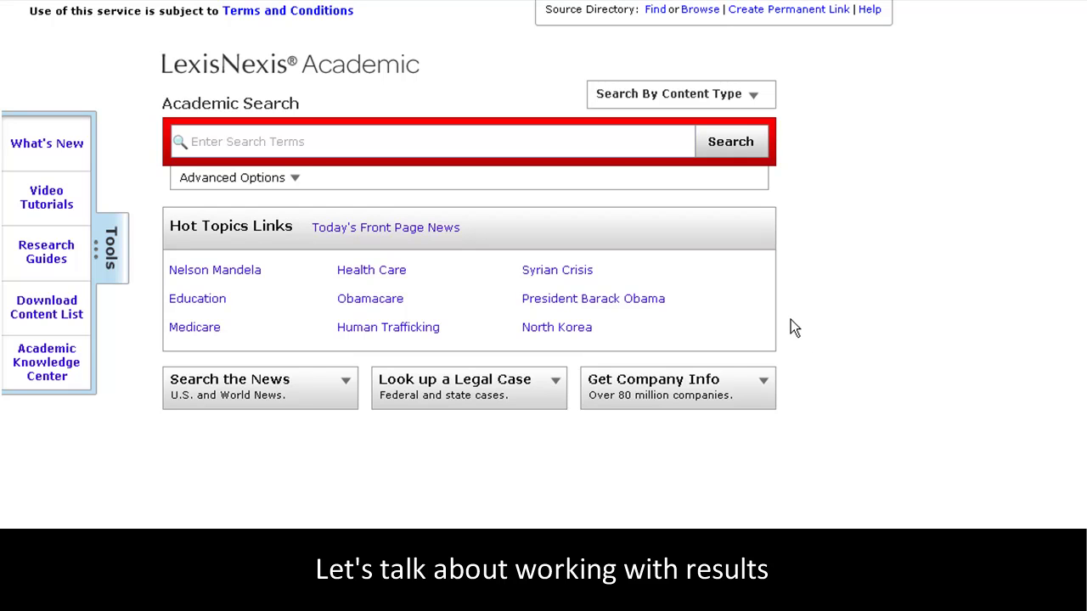
# Open the Nelson Mandela hot topic and narrow its results by publication name to The Herald (South Africa).
pyautogui.click(197, 273)
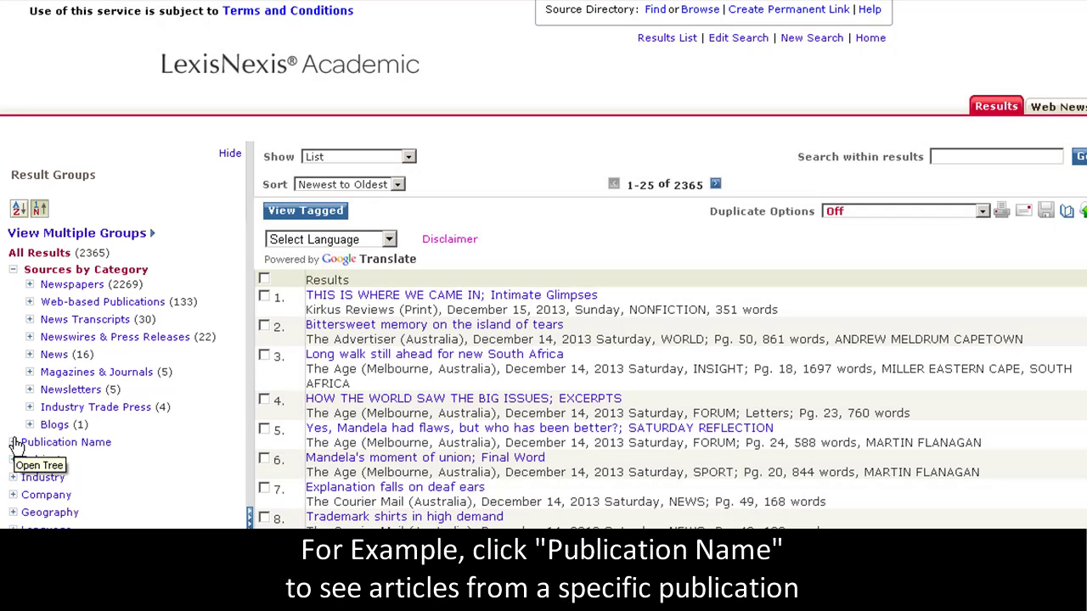
pyautogui.click(17, 442)
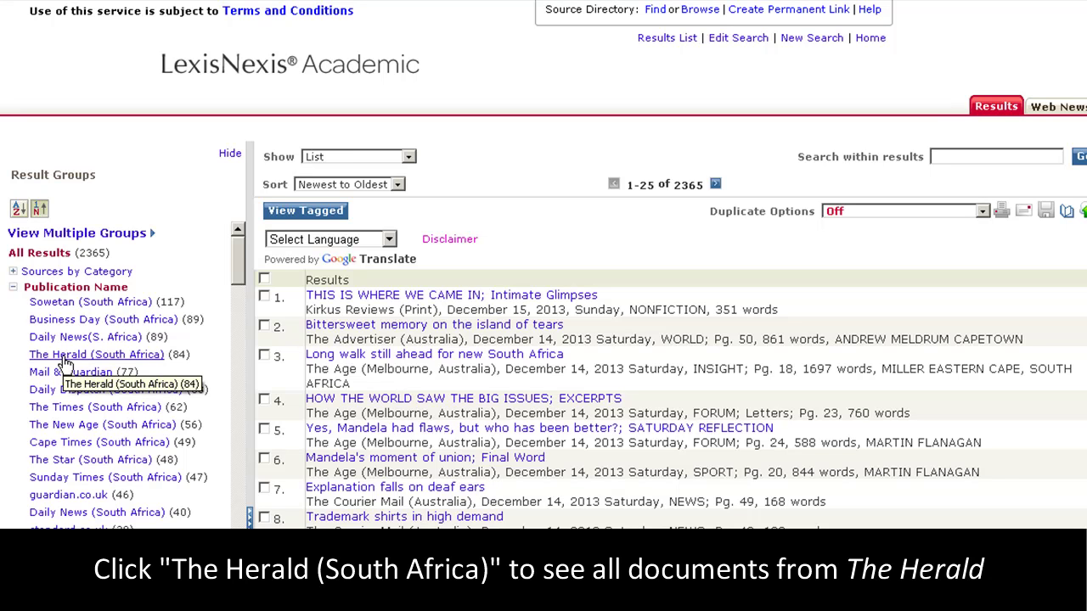
pyautogui.click(65, 356)
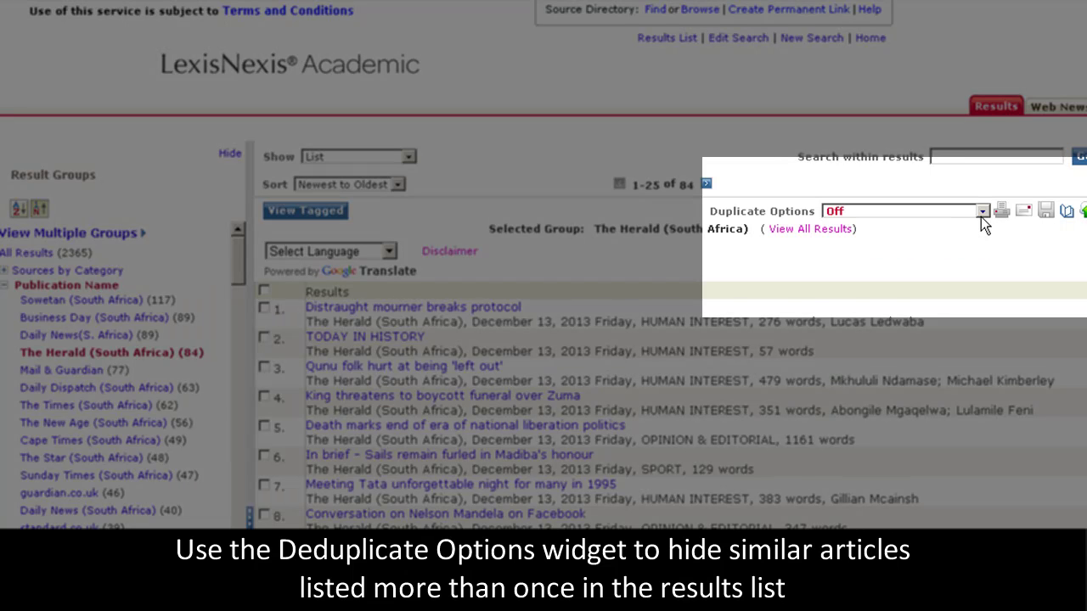
# Set the duplicate options to "On - High similarity" to hide near-identical articles in the results list.
pyautogui.click(981, 217)
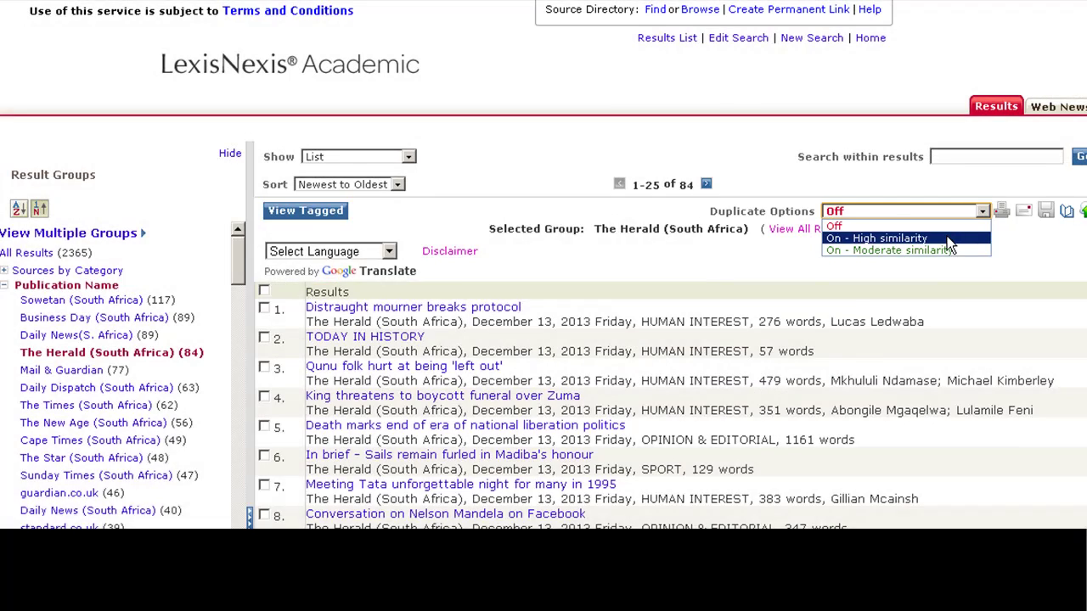
pyautogui.click(947, 238)
pyautogui.scroll(-5, 729, 418)
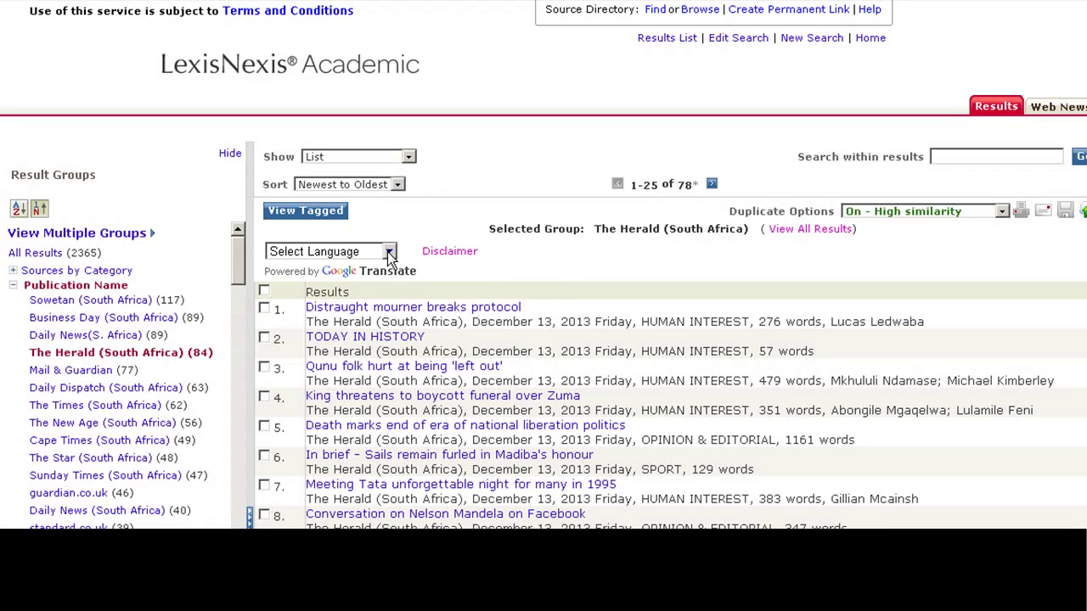
# Translate the results list into French and view the original text of the second result's publication details.
pyautogui.click(387, 251)
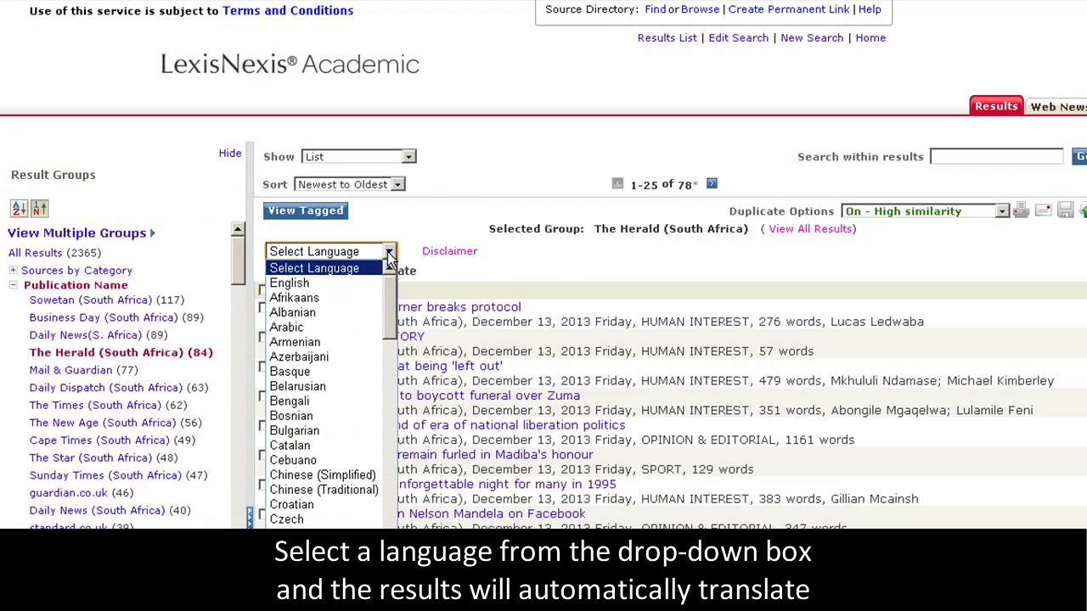
pyautogui.scroll(-2, 364, 374)
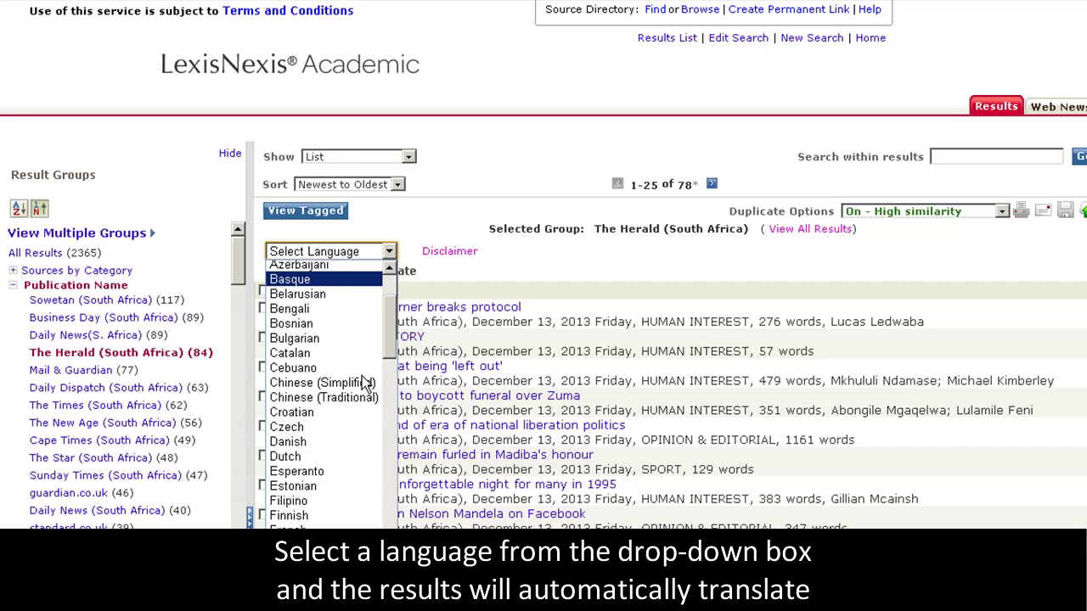
pyautogui.scroll(-2, 345, 421)
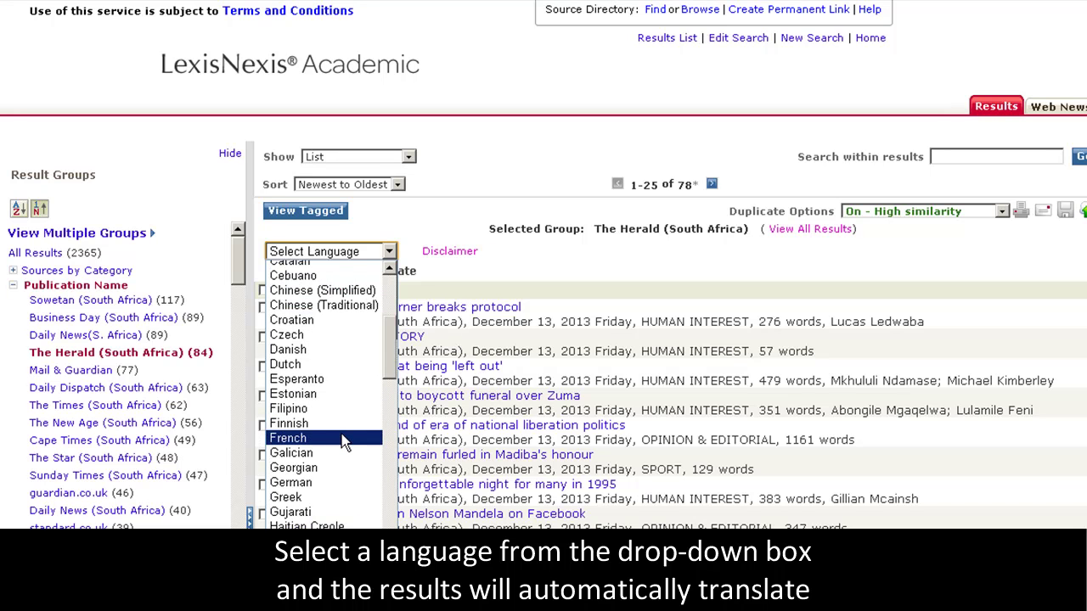
pyautogui.click(344, 439)
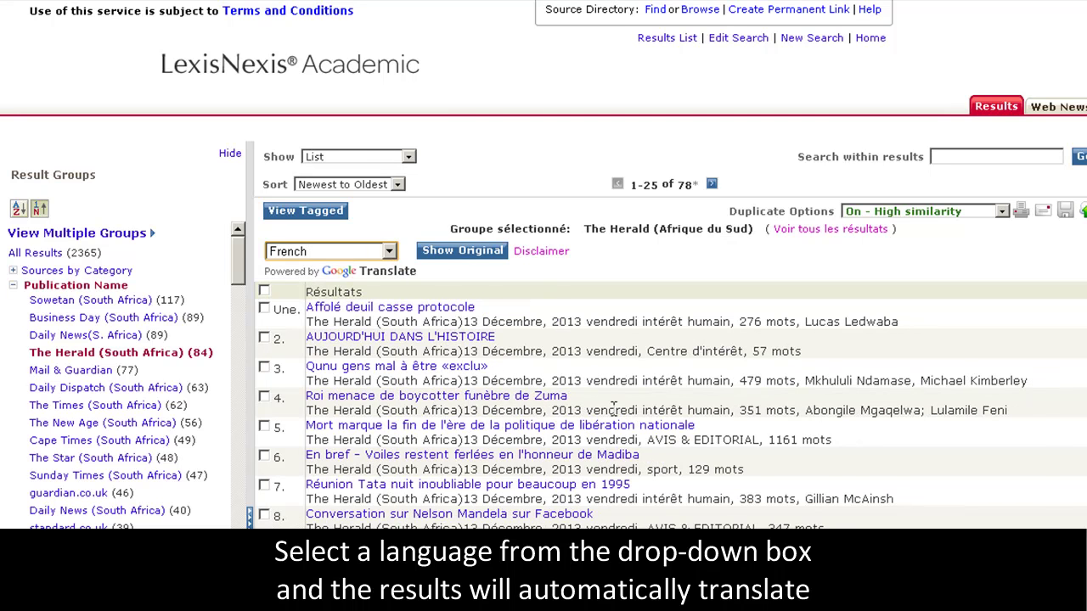
pyautogui.moveTo(601, 401)
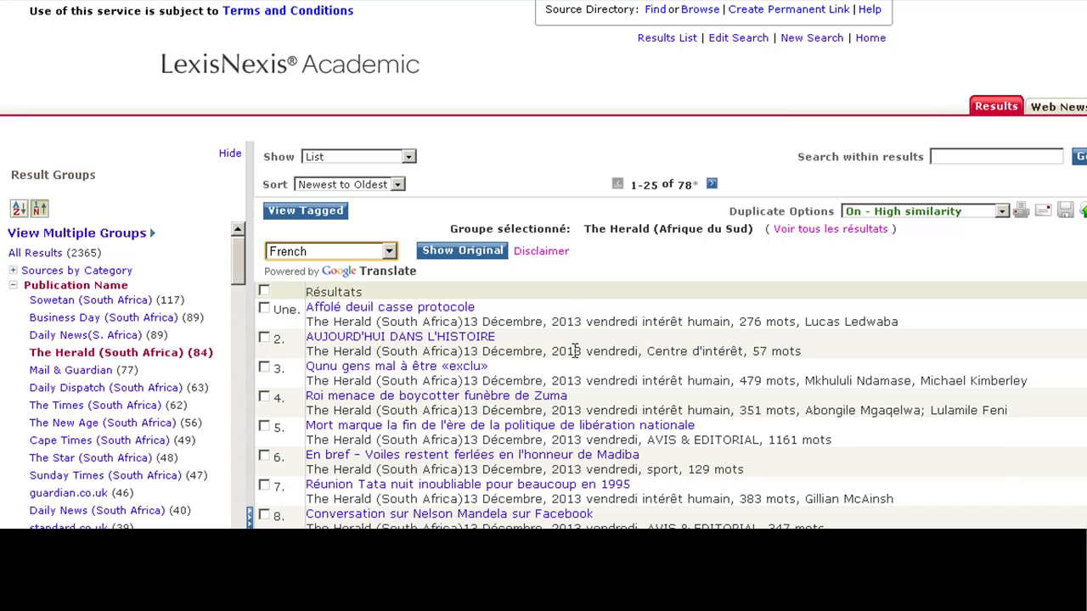
pyautogui.moveTo(575, 351)
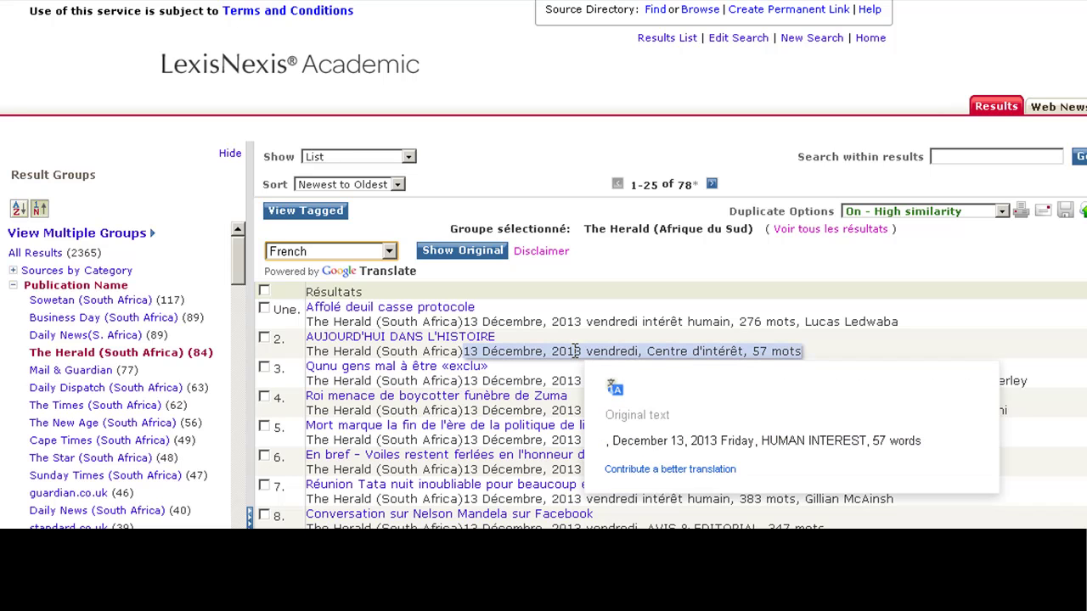
# Restore the results list to its original language and open an article from The Herald in document view.
pyautogui.click(491, 252)
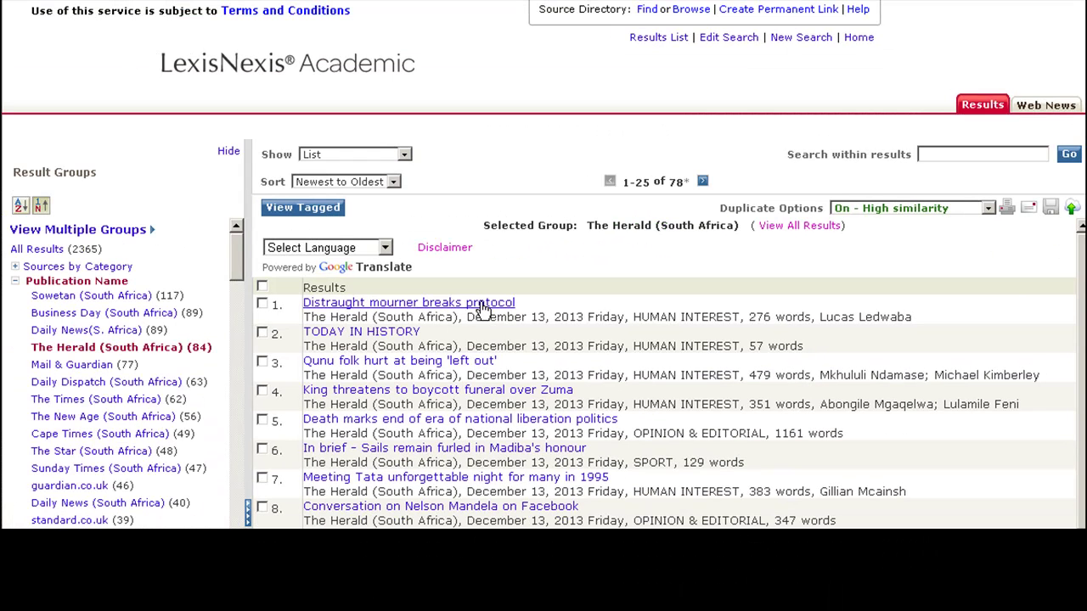
pyautogui.click(399, 334)
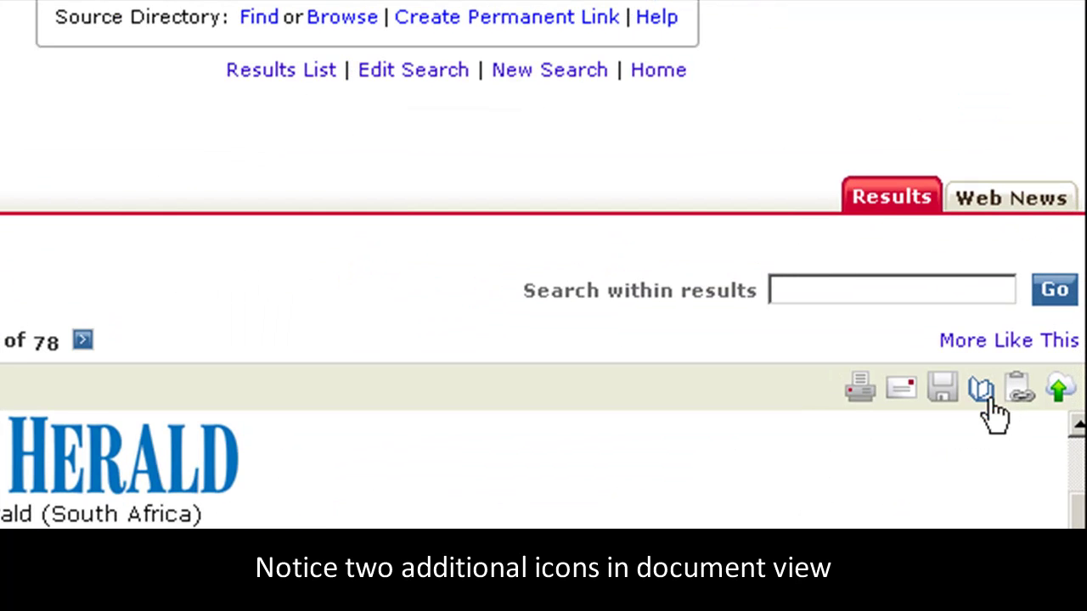